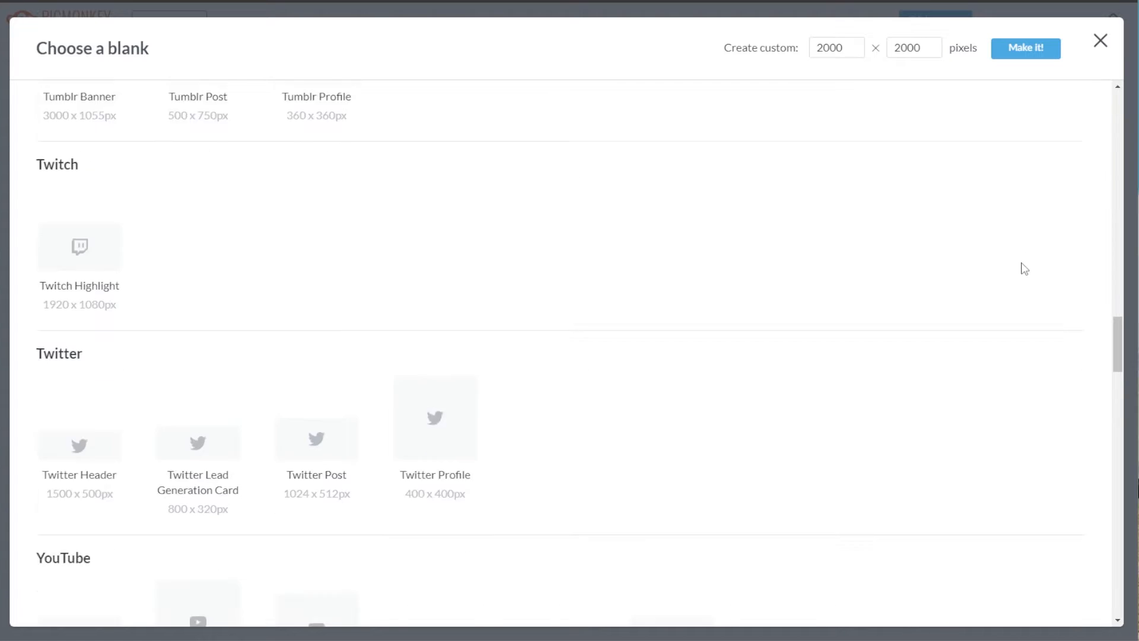
{"action": "double_click", "coordinate": [829, 48]}
{"action": "double_click", "coordinate": [909, 48]}
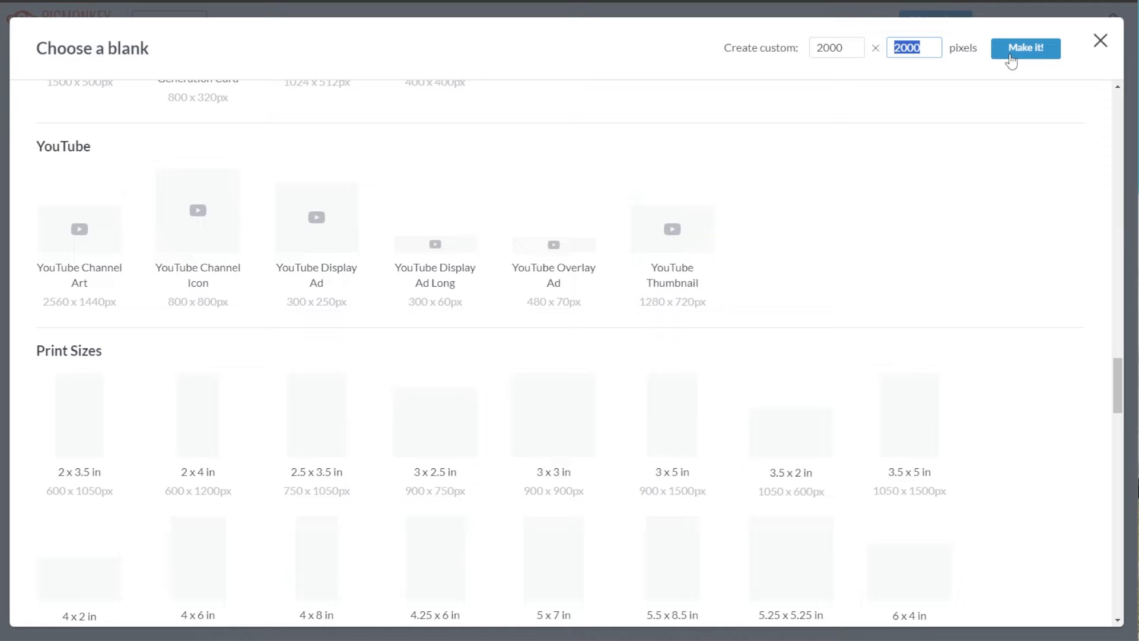
{"action": "left_click", "coordinate": [1101, 42]}
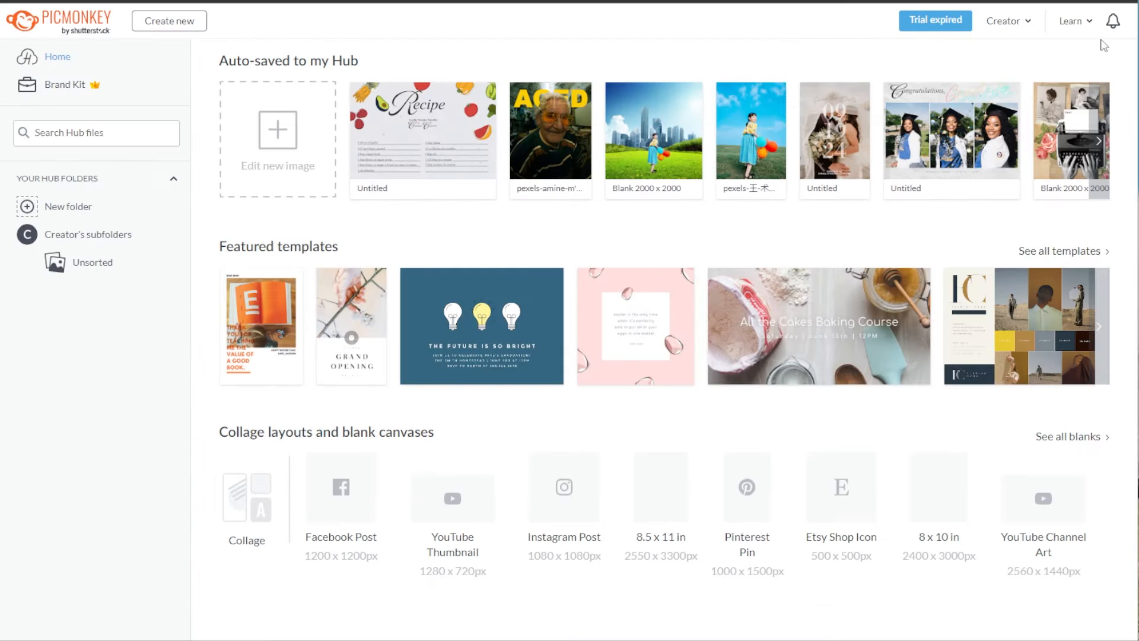
- Create a new blank canvas and browse the available templates
{"action": "left_click", "coordinate": [290, 151]}
{"action": "left_click", "coordinate": [290, 252]}
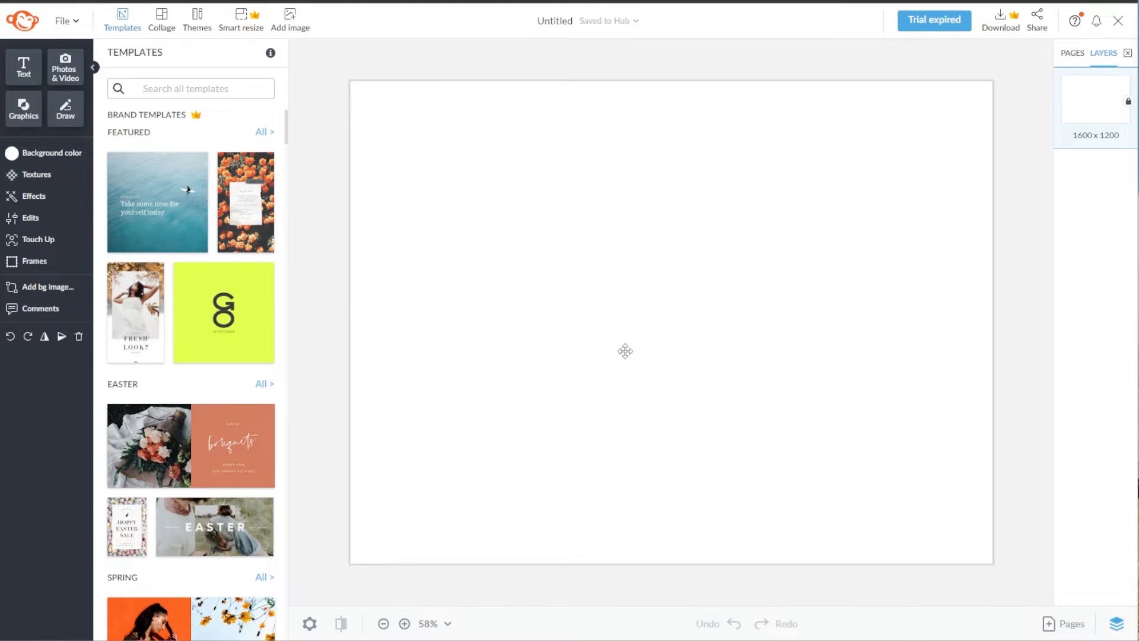
{"action": "scroll", "coordinate": [237, 297], "scroll_direction": "down", "scroll_amount": 6}
{"action": "scroll", "coordinate": [234, 293], "scroll_direction": "down", "scroll_amount": 7}
{"action": "scroll", "coordinate": [233, 301], "scroll_direction": "down", "scroll_amount": 6}
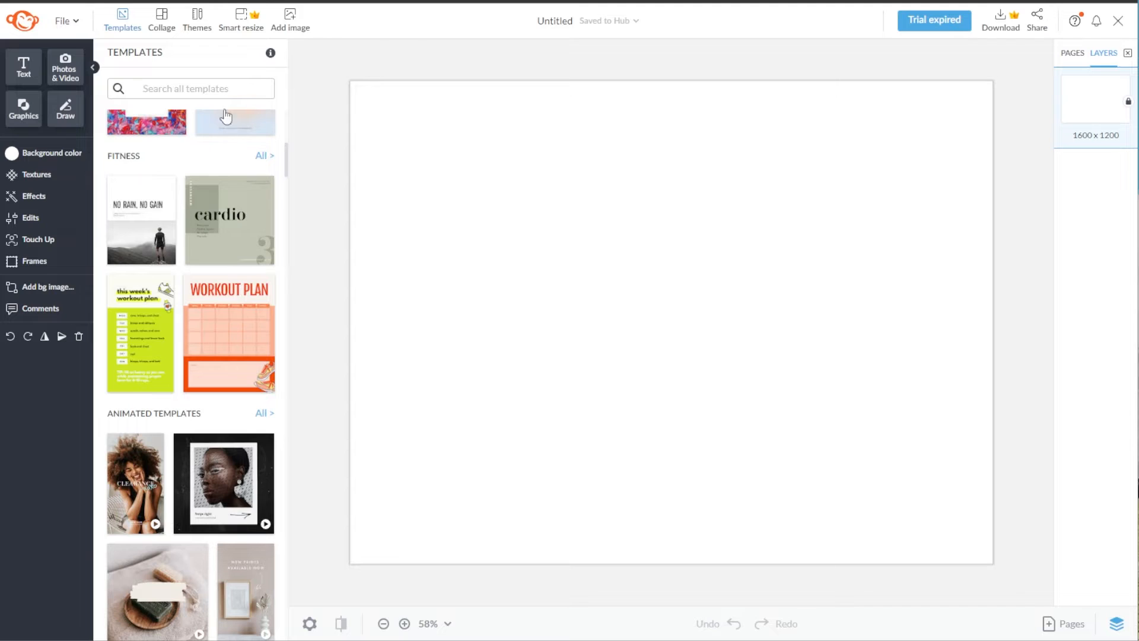
- Search the templates for "family tree" and apply the Estrada Family Tree template with black-and-white portraits
{"action": "left_click", "coordinate": [228, 89]}
{"action": "type", "text": "family tree"}
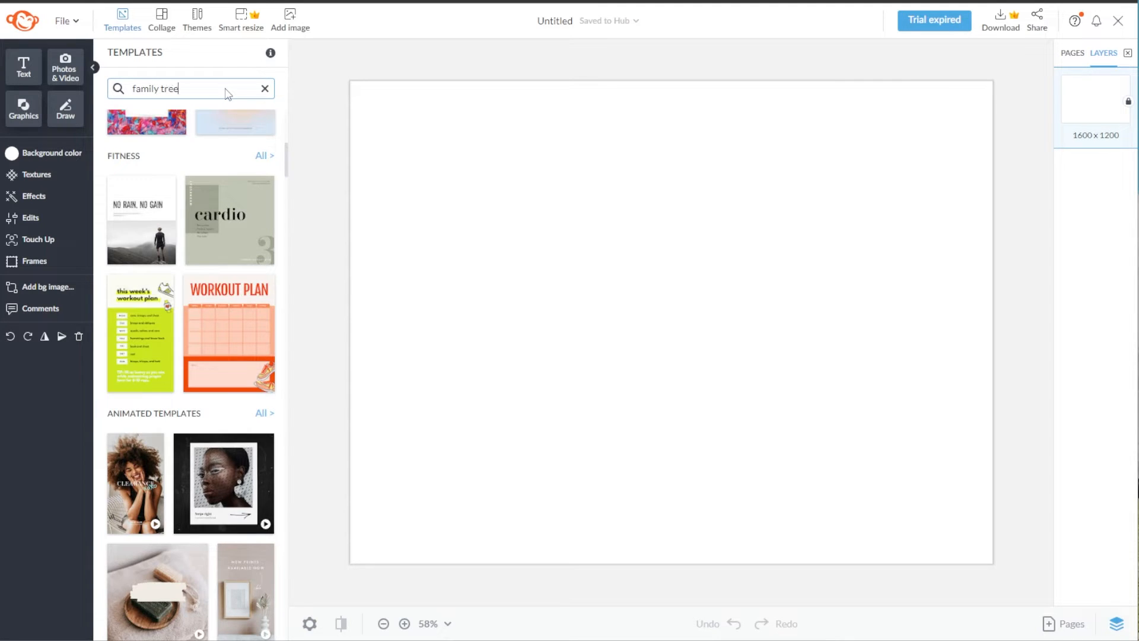
{"action": "key", "text": "Return"}
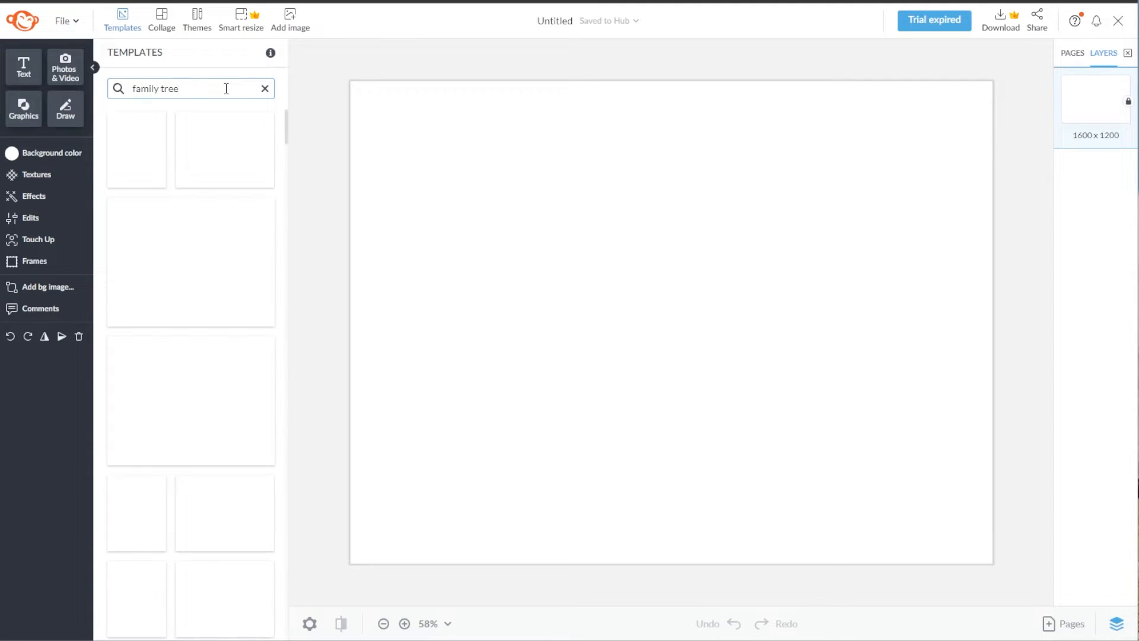
{"action": "scroll", "coordinate": [257, 305], "scroll_direction": "down", "scroll_amount": 6}
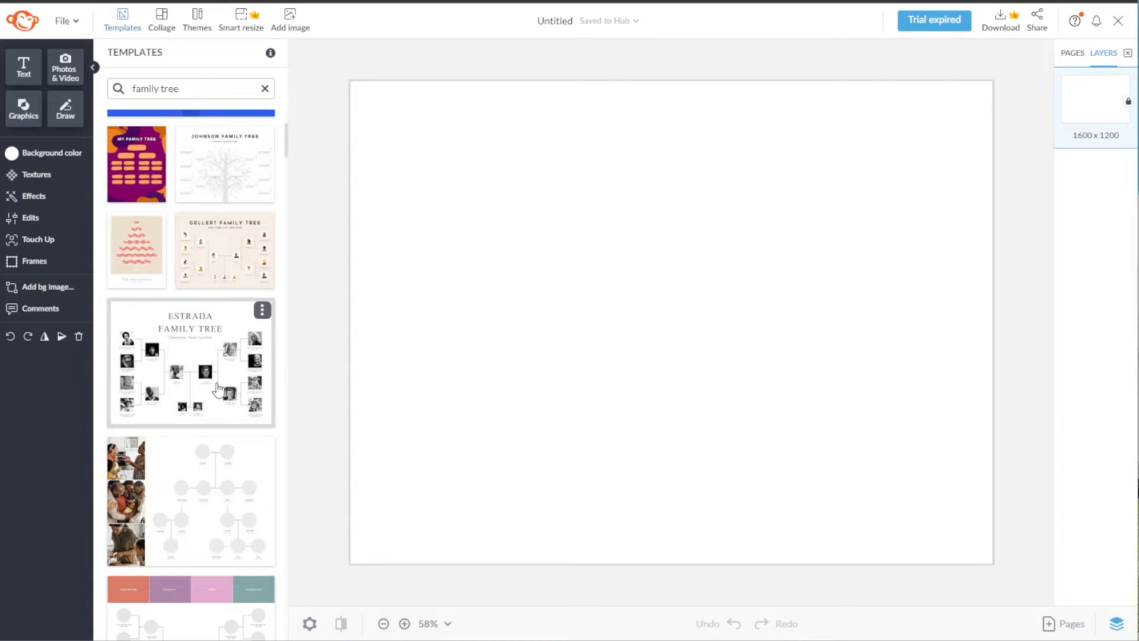
{"action": "left_click", "coordinate": [219, 390]}
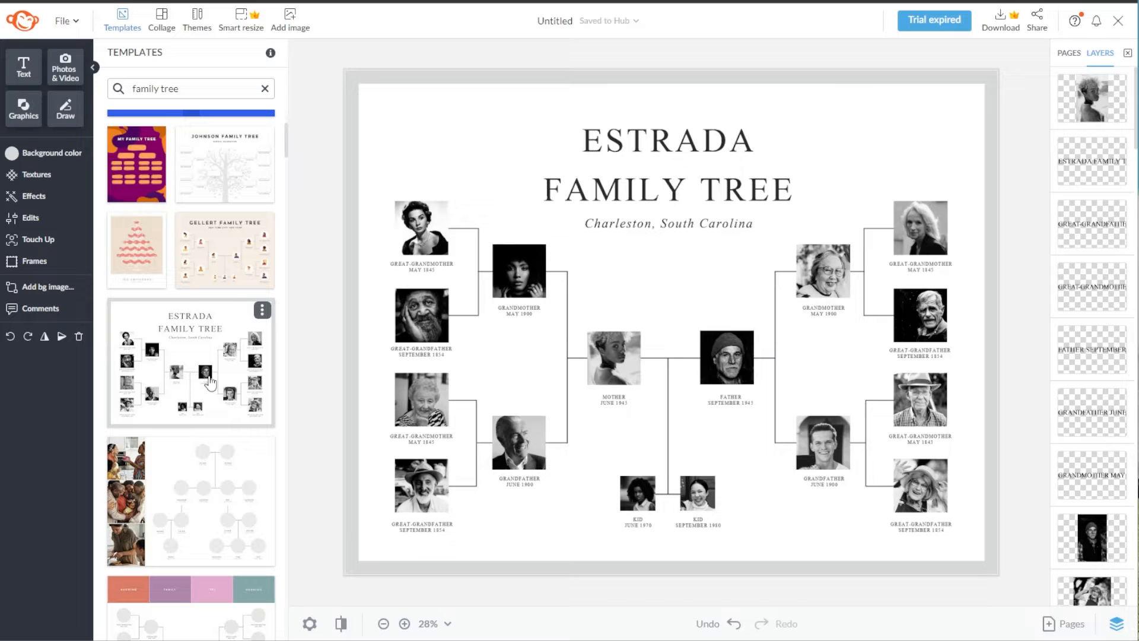
- Delete the uppermost great-grandmother portrait on the mother's side of the tree
{"action": "left_click", "coordinate": [410, 238]}
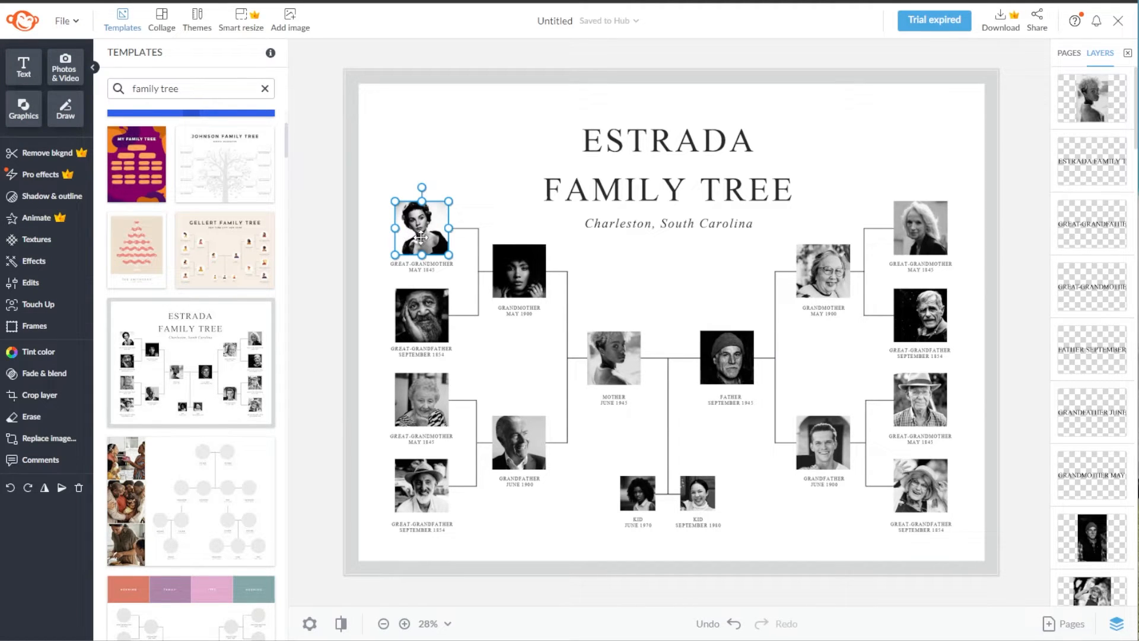
{"action": "key", "text": "Delete"}
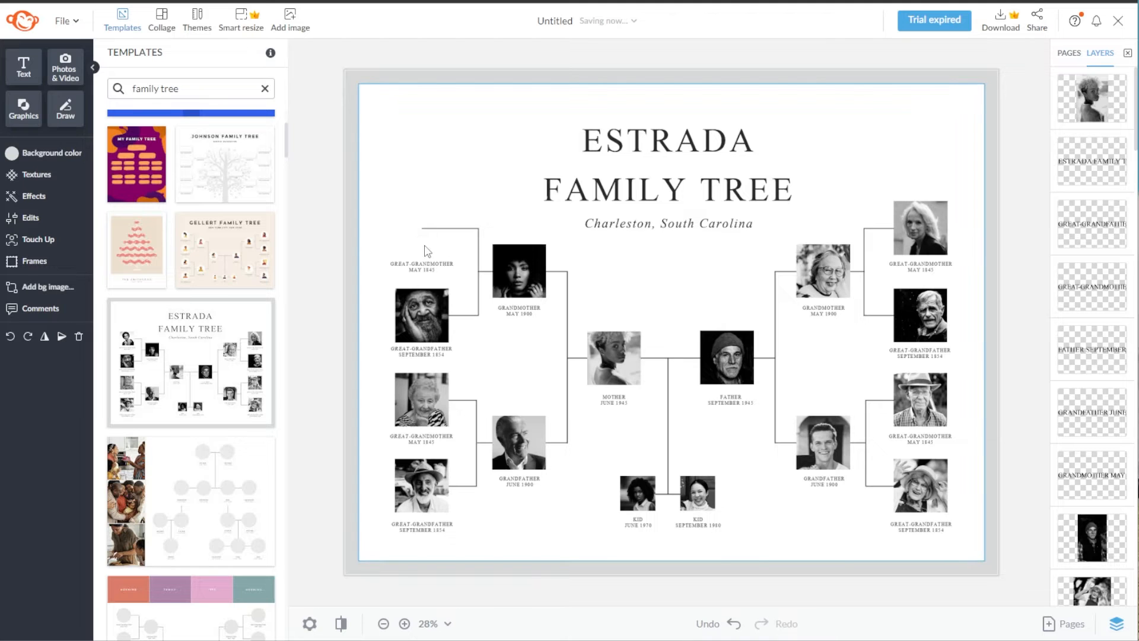
- Add the Shutterstock photo of the smiling woman in a red headwrap to the canvas
{"action": "left_click", "coordinate": [58, 69]}
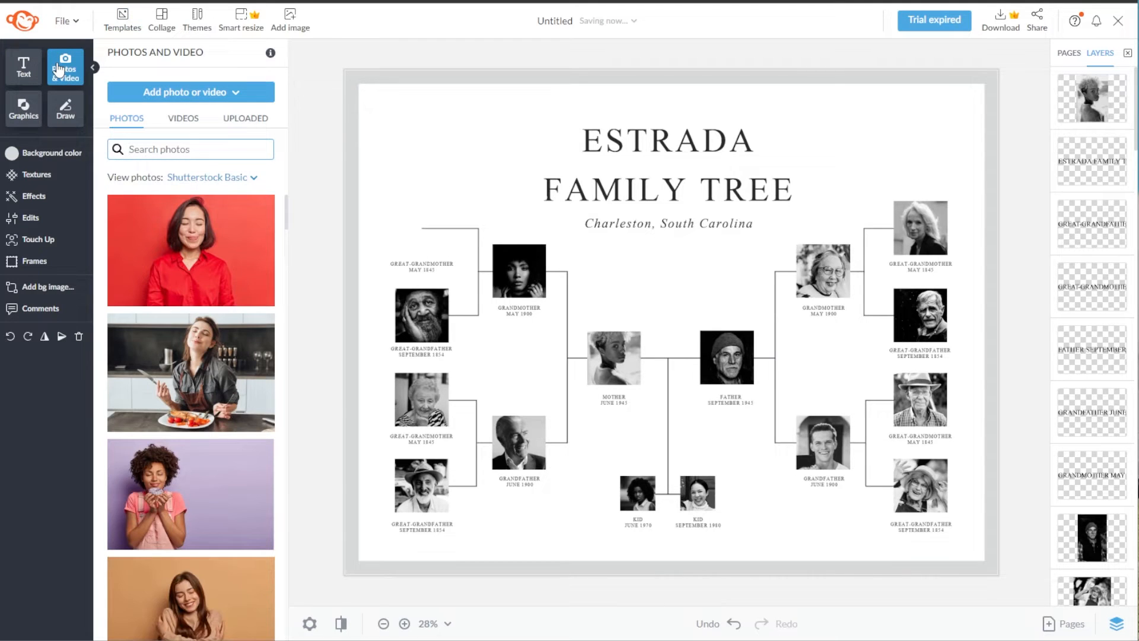
{"action": "scroll", "coordinate": [223, 323], "scroll_direction": "down", "scroll_amount": 10}
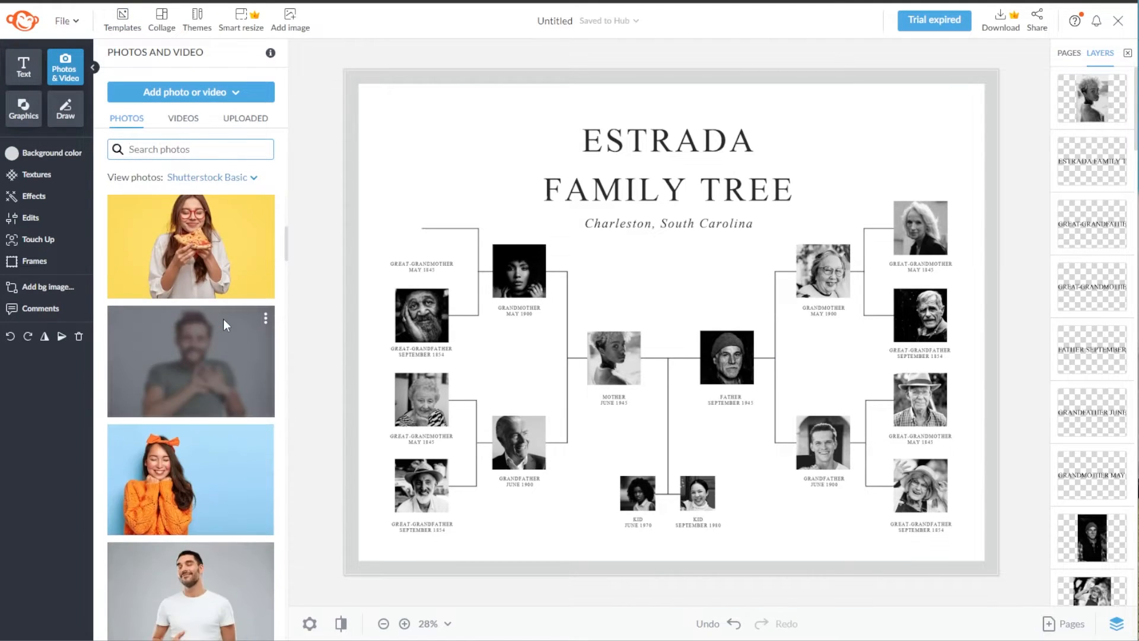
{"action": "scroll", "coordinate": [224, 324], "scroll_direction": "down", "scroll_amount": 10}
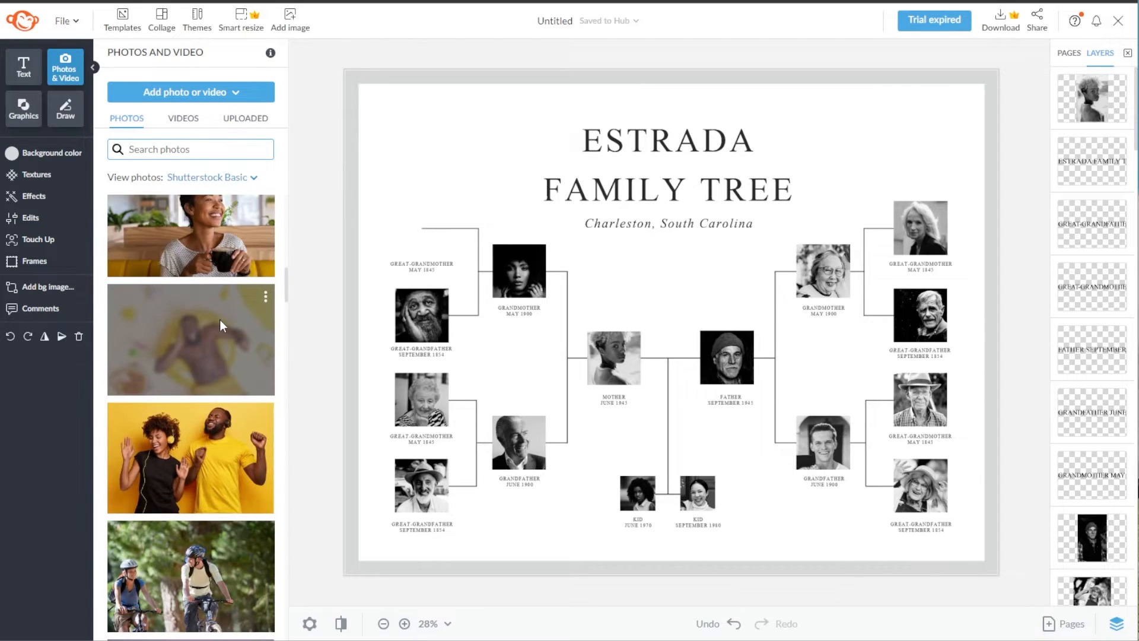
{"action": "scroll", "coordinate": [221, 325], "scroll_direction": "down", "scroll_amount": 3}
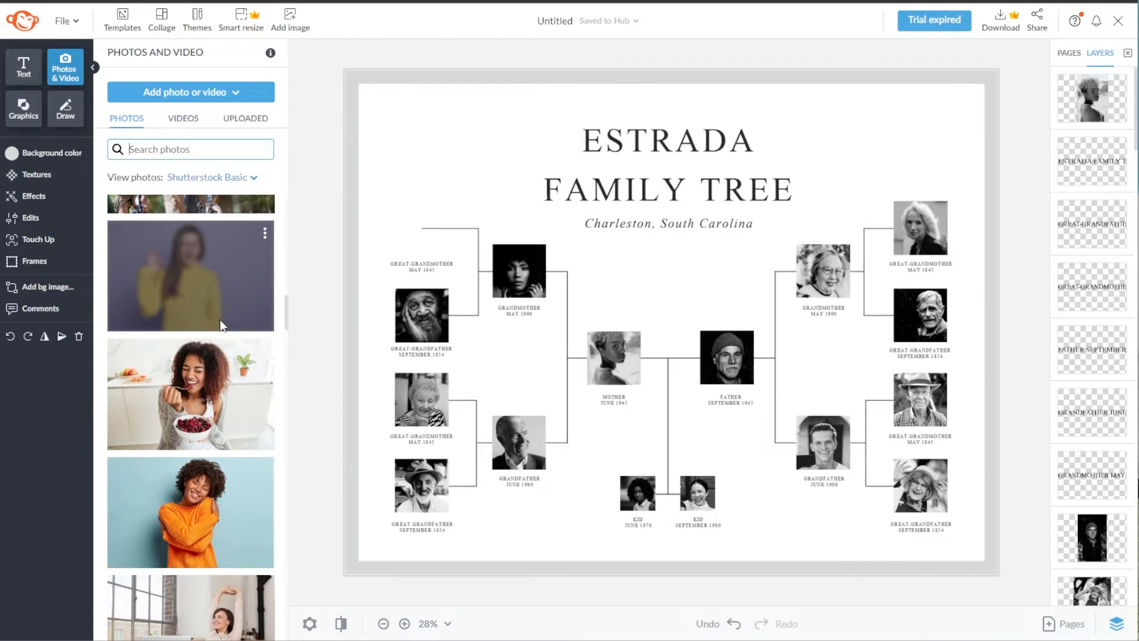
{"action": "scroll", "coordinate": [221, 328], "scroll_direction": "down", "scroll_amount": 7}
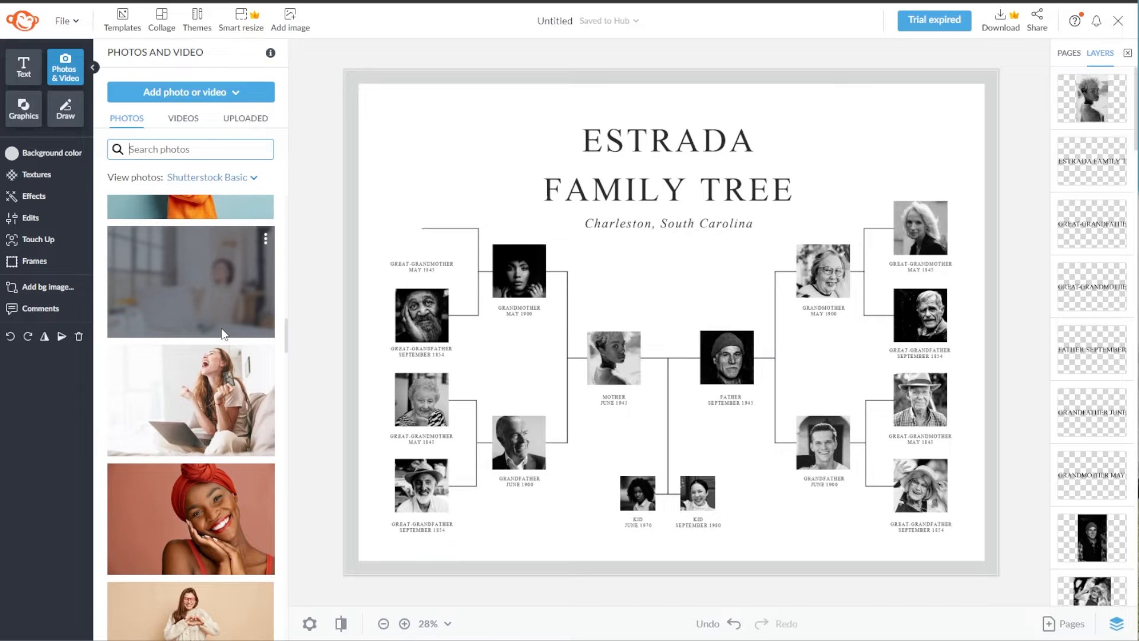
{"action": "left_click", "coordinate": [202, 99]}
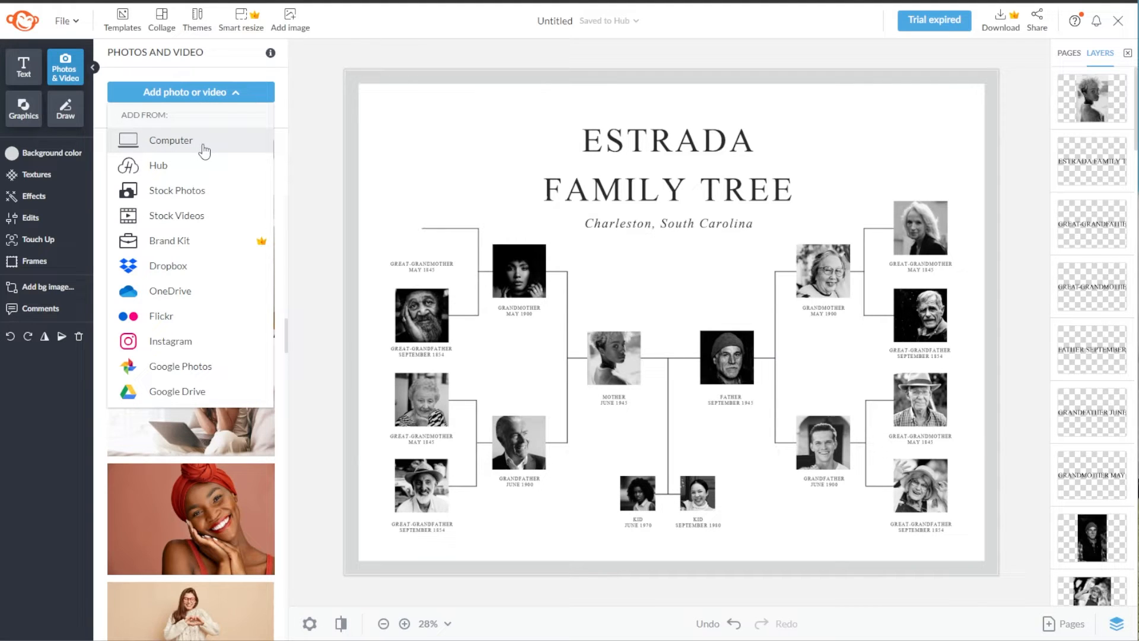
{"action": "left_click", "coordinate": [211, 508]}
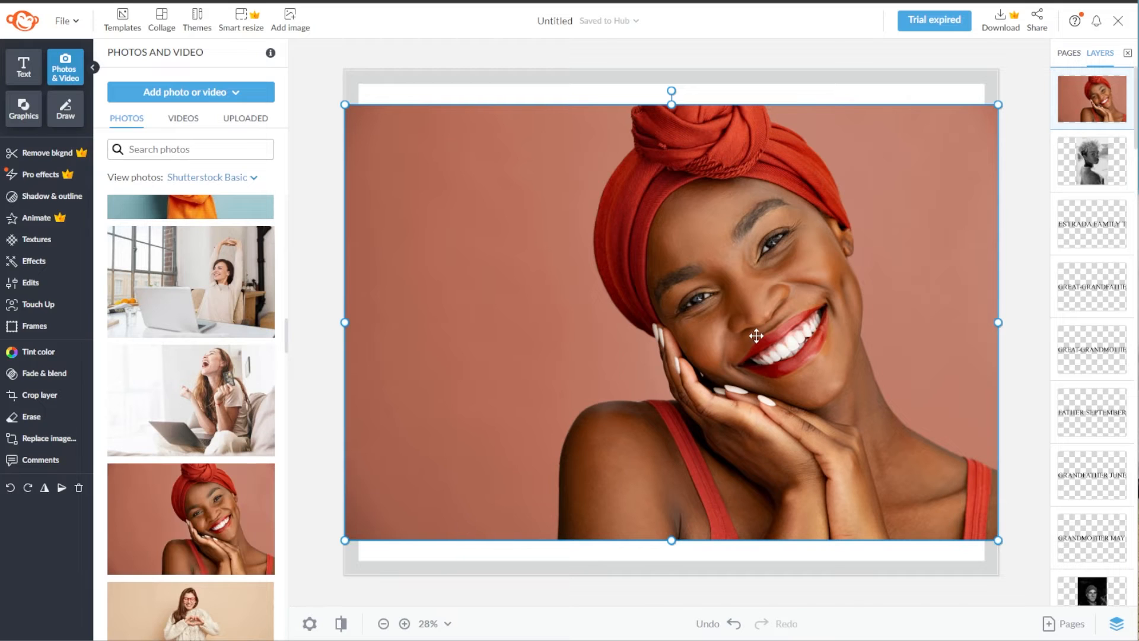
- Scale the headwrap photo down to about half its size over the mother's side and tilt it slightly
{"action": "left_click_drag", "start_coordinate": [726, 348], "coordinate": [701, 361]}
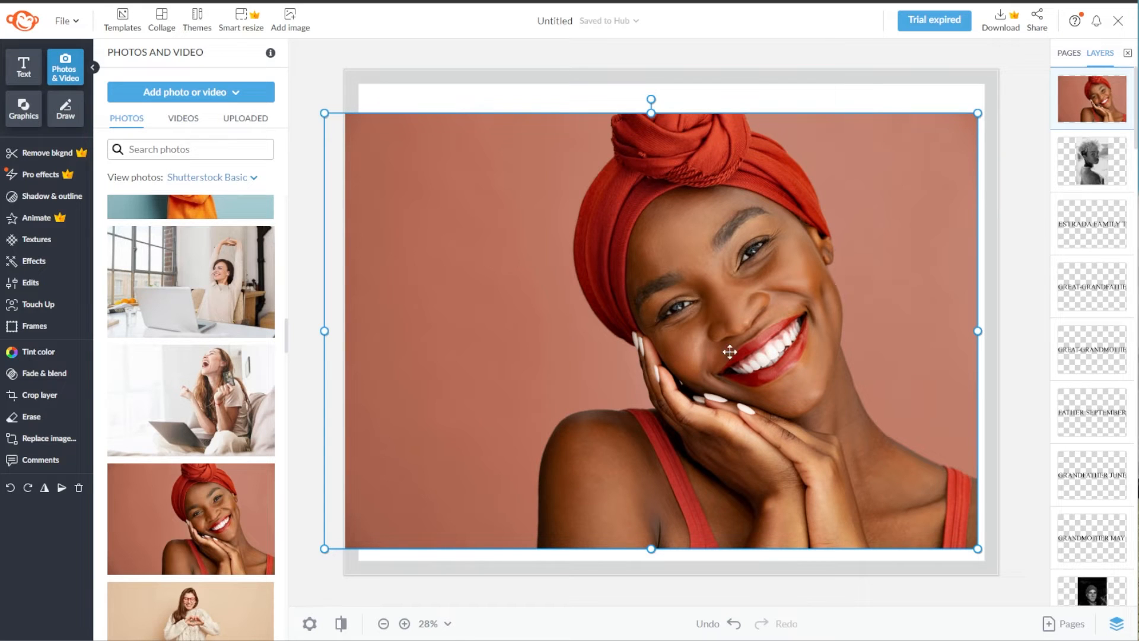
{"action": "left_click_drag", "start_coordinate": [913, 166], "coordinate": [708, 338]}
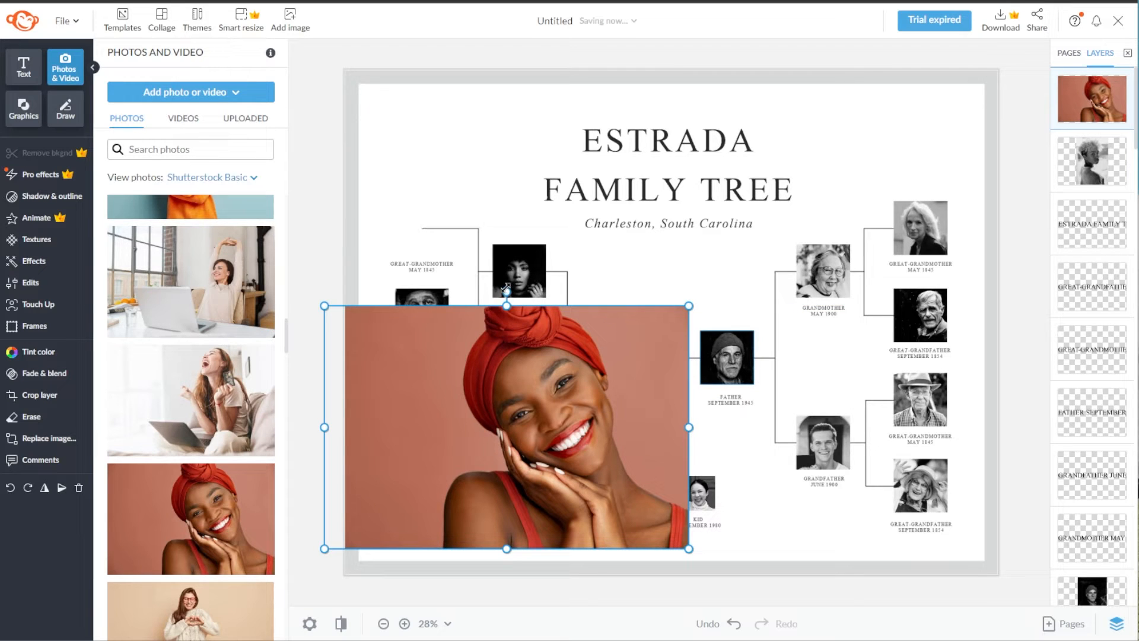
{"action": "mouse_move", "coordinate": [506, 288]}
{"action": "left_mouse_down"}
{"action": "mouse_move", "coordinate": [522, 297]}
{"action": "mouse_move", "coordinate": [469, 290]}
{"action": "mouse_move", "coordinate": [445, 305]}
{"action": "mouse_move", "coordinate": [543, 282]}
{"action": "mouse_move", "coordinate": [569, 310]}
{"action": "mouse_move", "coordinate": [543, 287]}
{"action": "mouse_move", "coordinate": [514, 284]}
{"action": "left_mouse_up"}
- Crop away the empty area beside the woman in the headwrap photo and straighten it to 0.0°
{"action": "right_click", "coordinate": [572, 343]}
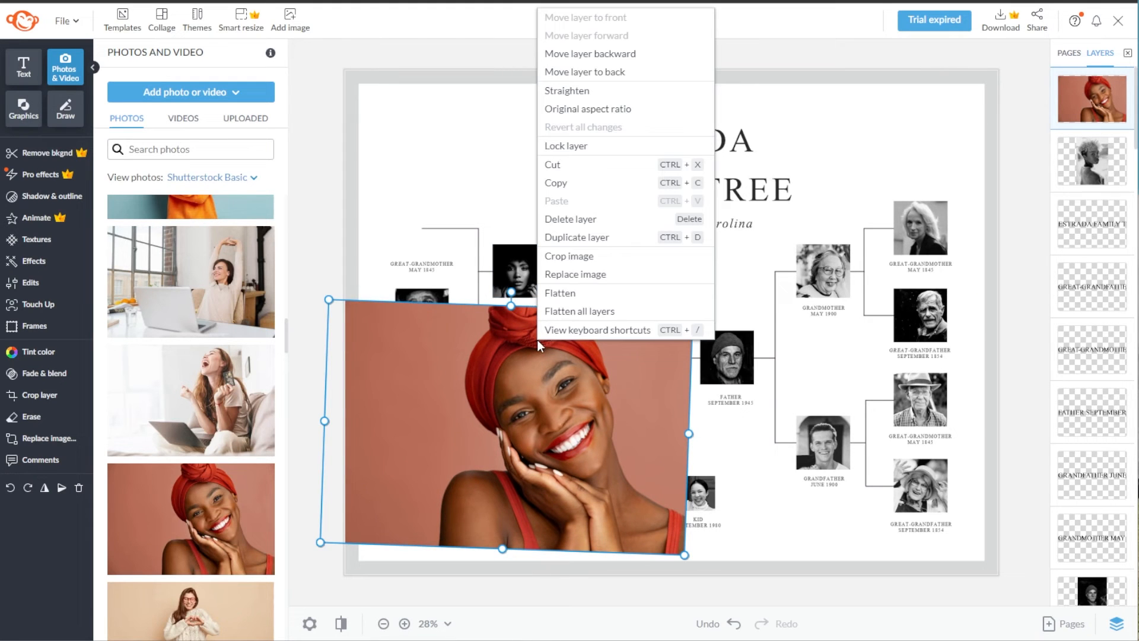
{"action": "left_click", "coordinate": [566, 256]}
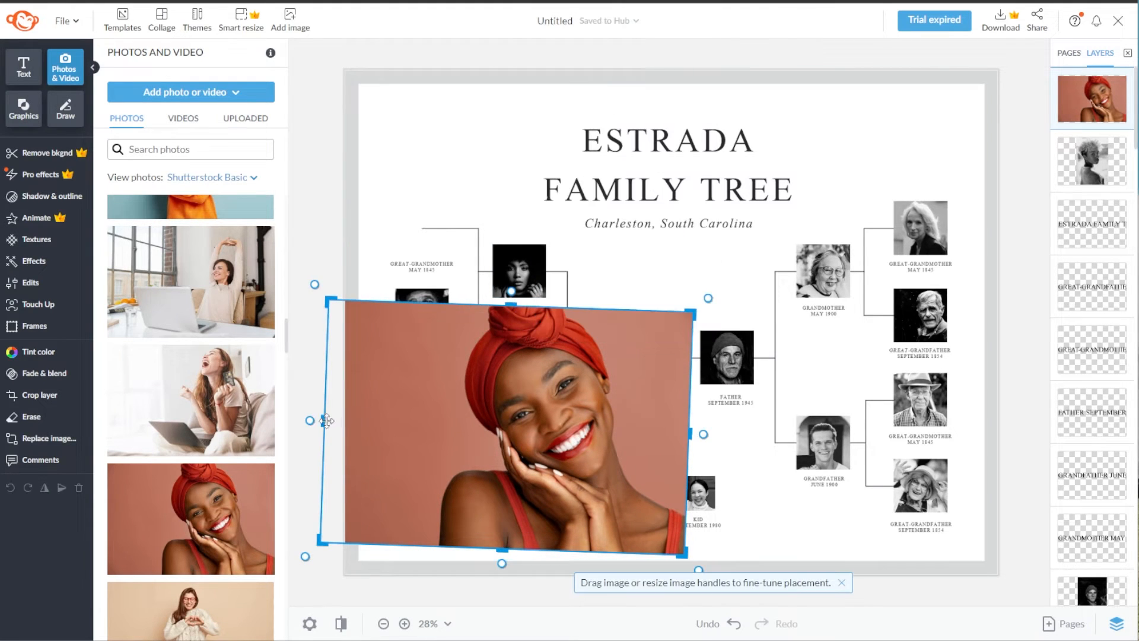
{"action": "left_click_drag", "start_coordinate": [324, 420], "coordinate": [434, 426]}
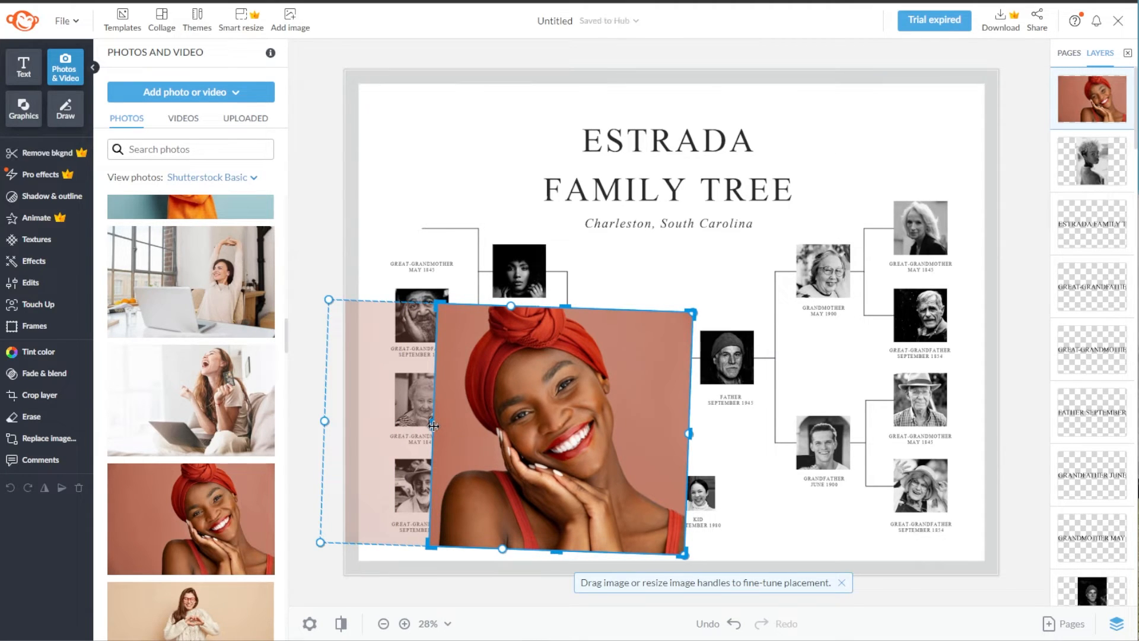
{"action": "left_click", "coordinate": [645, 281]}
{"action": "left_click", "coordinate": [587, 332]}
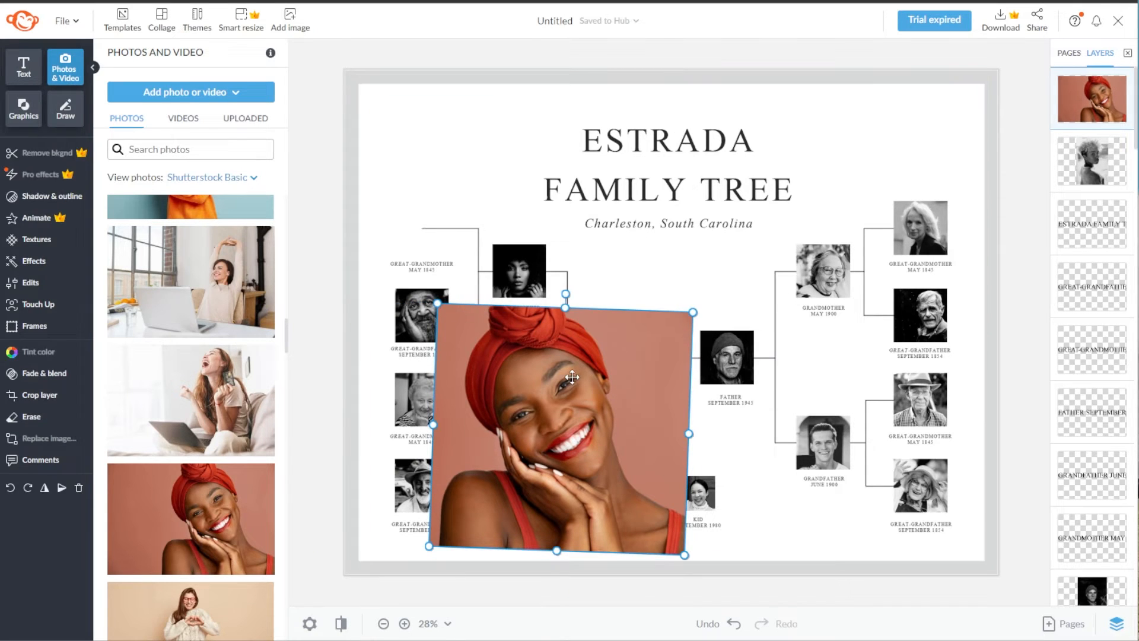
{"action": "left_click_drag", "start_coordinate": [560, 293], "coordinate": [560, 291]}
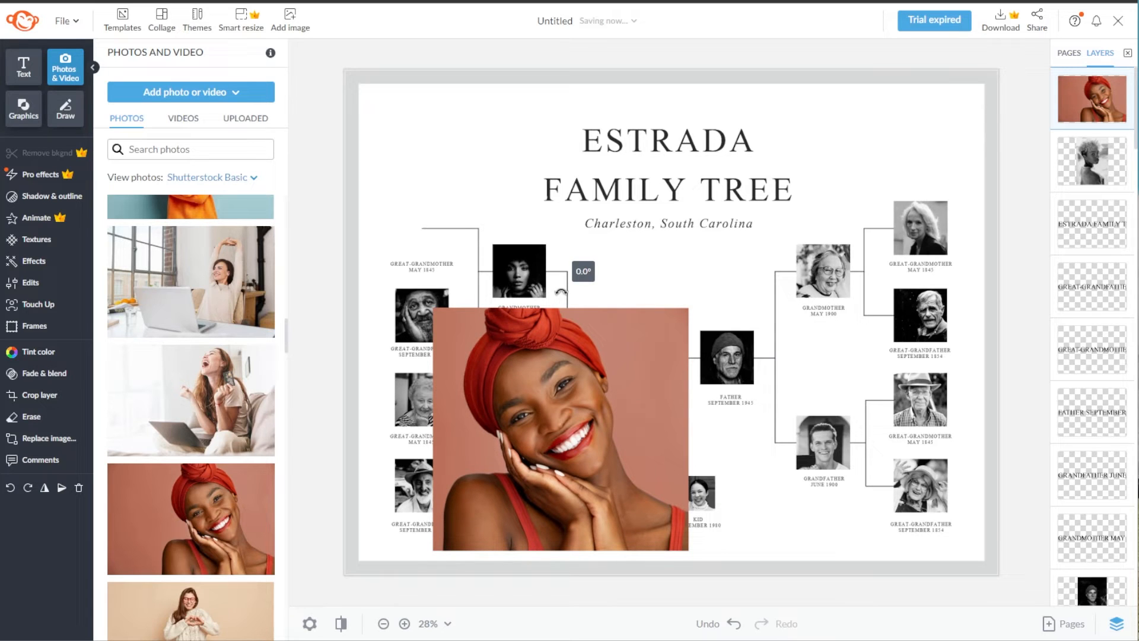
- Replace the title and city text with an italic "strada" and a separate italic "E" text layer in Times New Roman
{"action": "left_click", "coordinate": [647, 141]}
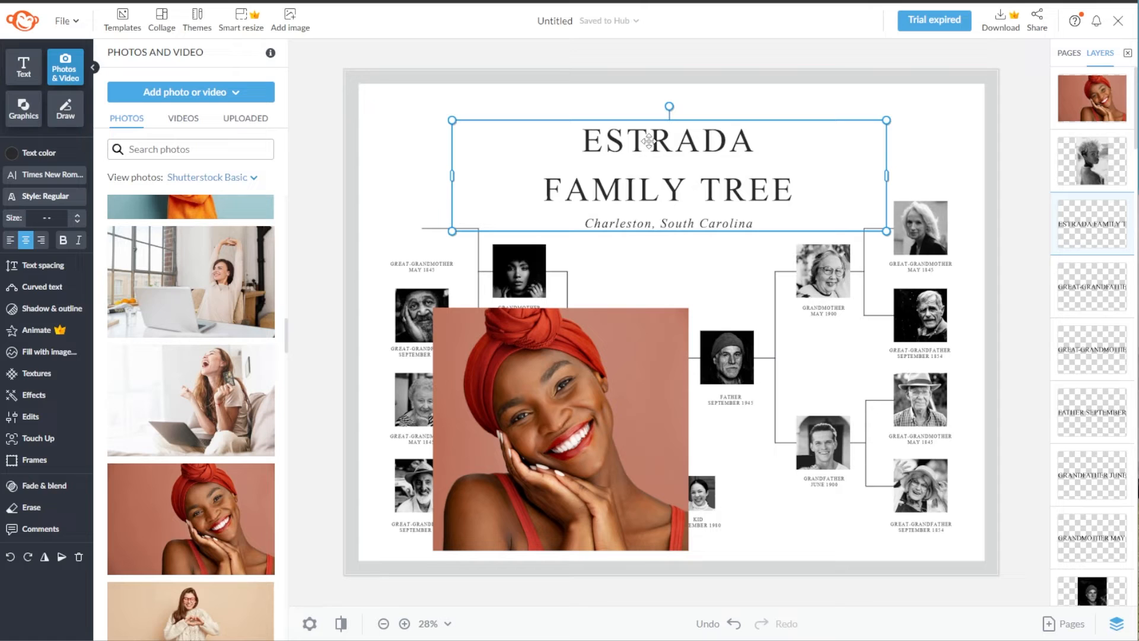
{"action": "left_click", "coordinate": [611, 188]}
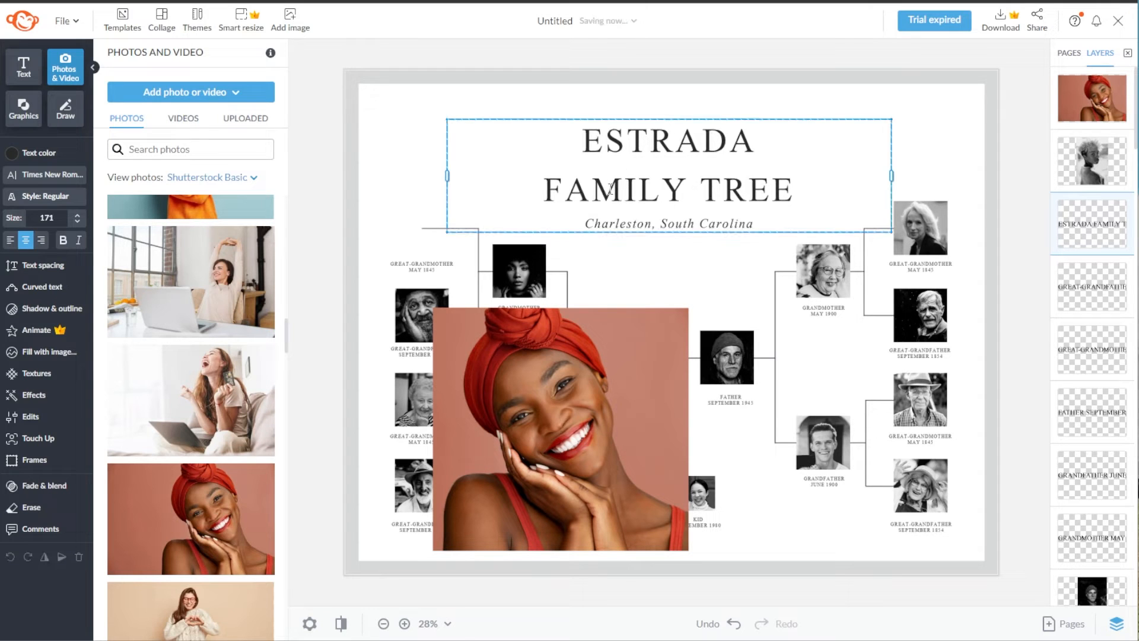
{"action": "double_click", "coordinate": [611, 189]}
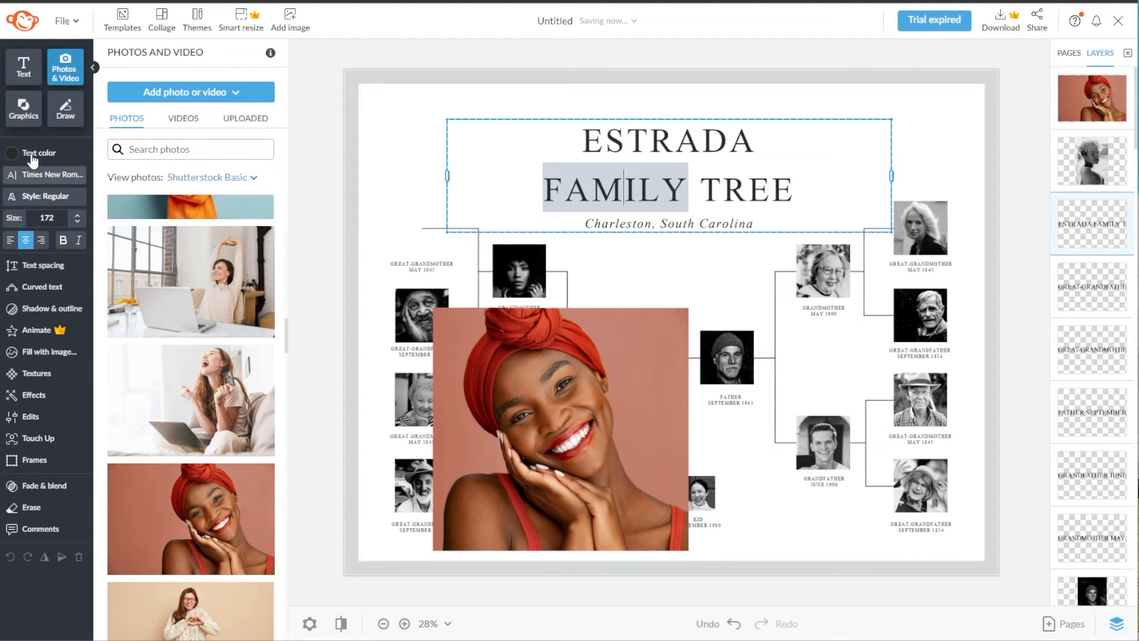
{"action": "left_click", "coordinate": [34, 155]}
{"action": "left_click", "coordinate": [36, 174]}
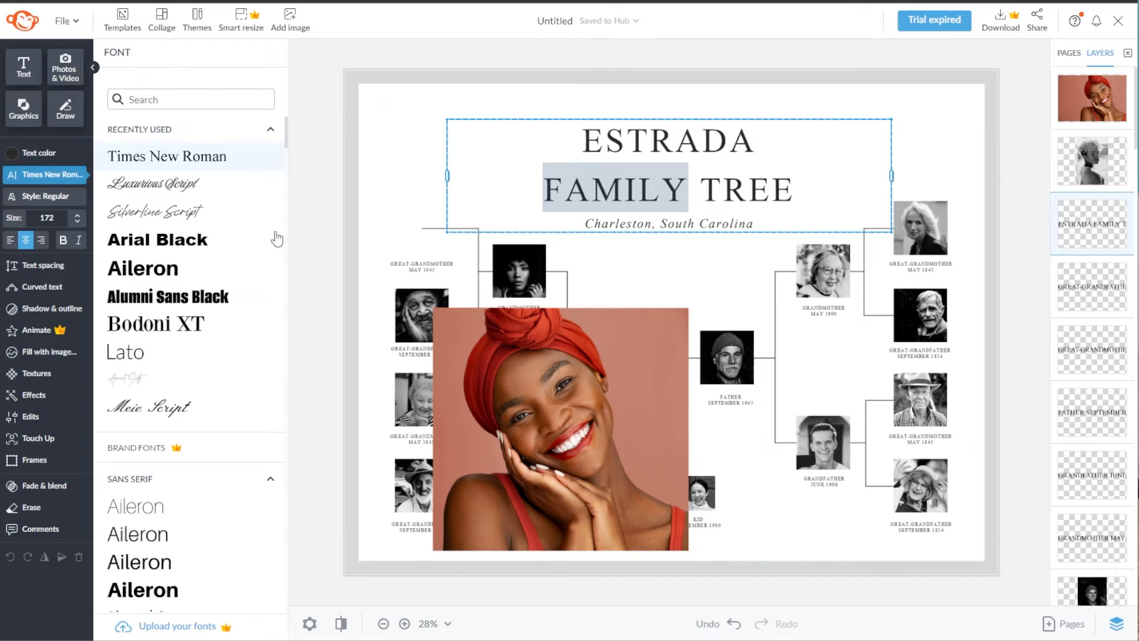
{"action": "left_click", "coordinate": [693, 185]}
{"action": "triple_click", "coordinate": [693, 184]}
{"action": "triple_click", "coordinate": [706, 223]}
{"action": "key", "text": "BackSpace"}
{"action": "left_click_drag", "start_coordinate": [666, 205], "coordinate": [671, 178]}
{"action": "left_click", "coordinate": [78, 241]}
{"action": "left_click_drag", "start_coordinate": [753, 120], "coordinate": [623, 120]}
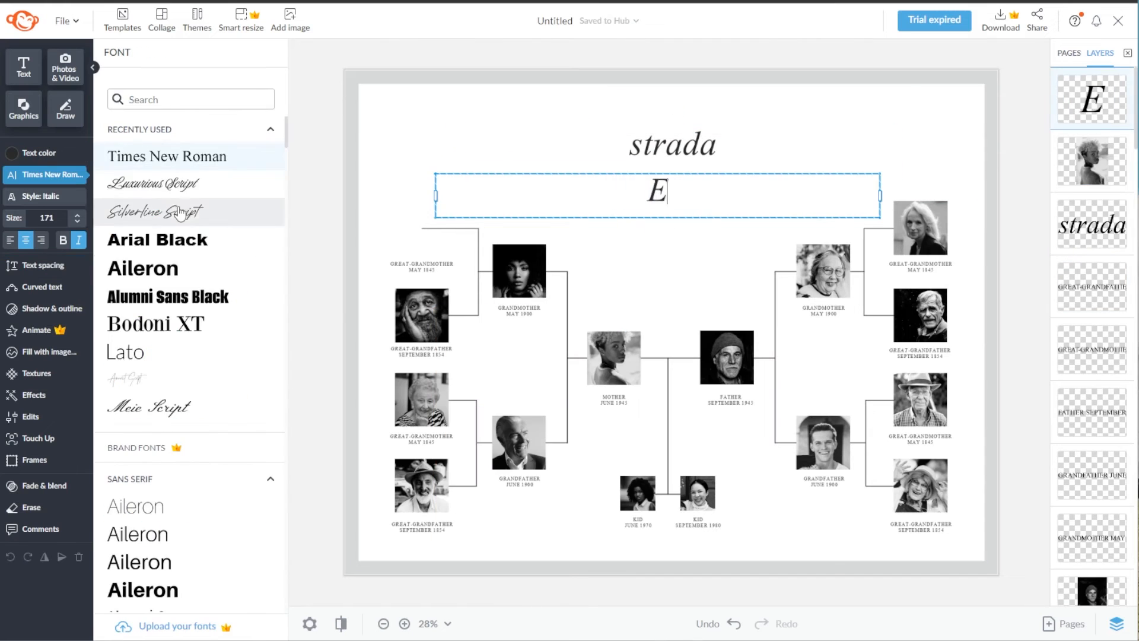
- Assemble the heading "Estrada Family" using enlarged Luxurious Script initials E and F with italic Times New Roman "strada" and "amily"
{"action": "left_click", "coordinate": [153, 184]}
{"action": "left_click_drag", "start_coordinate": [879, 195], "coordinate": [373, 44]}
{"action": "key", "text": "ctrl+v"}
{"action": "left_click_drag", "start_coordinate": [481, 148], "coordinate": [686, 226]}
{"action": "double_click", "coordinate": [687, 226]}
{"action": "type", "text": "am"}
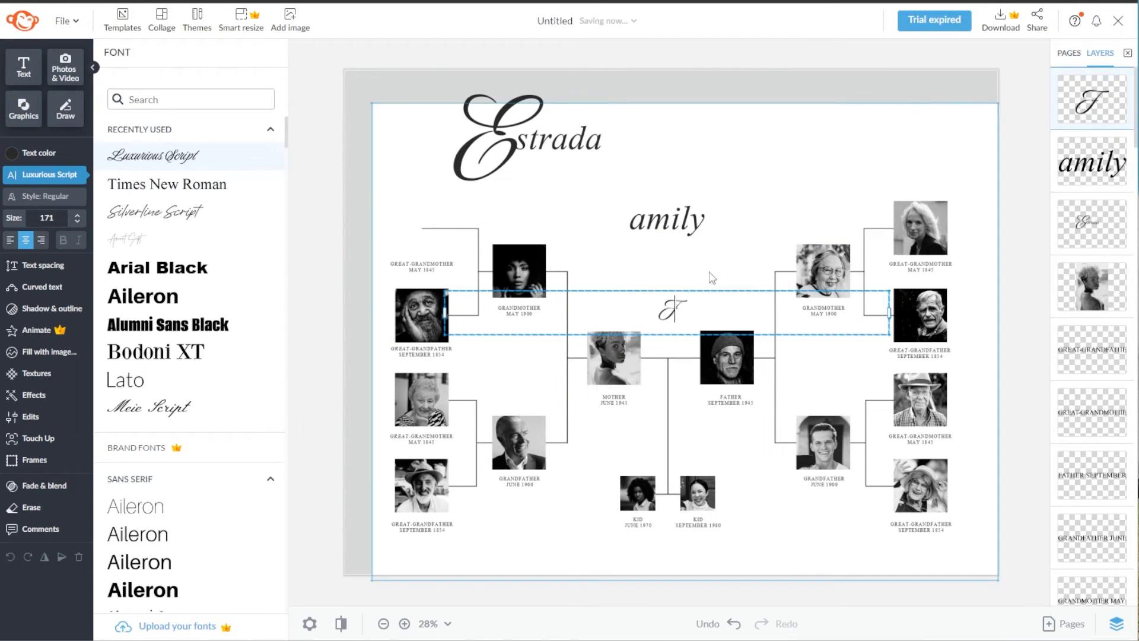
{"action": "left_click_drag", "start_coordinate": [706, 338], "coordinate": [457, 267]}
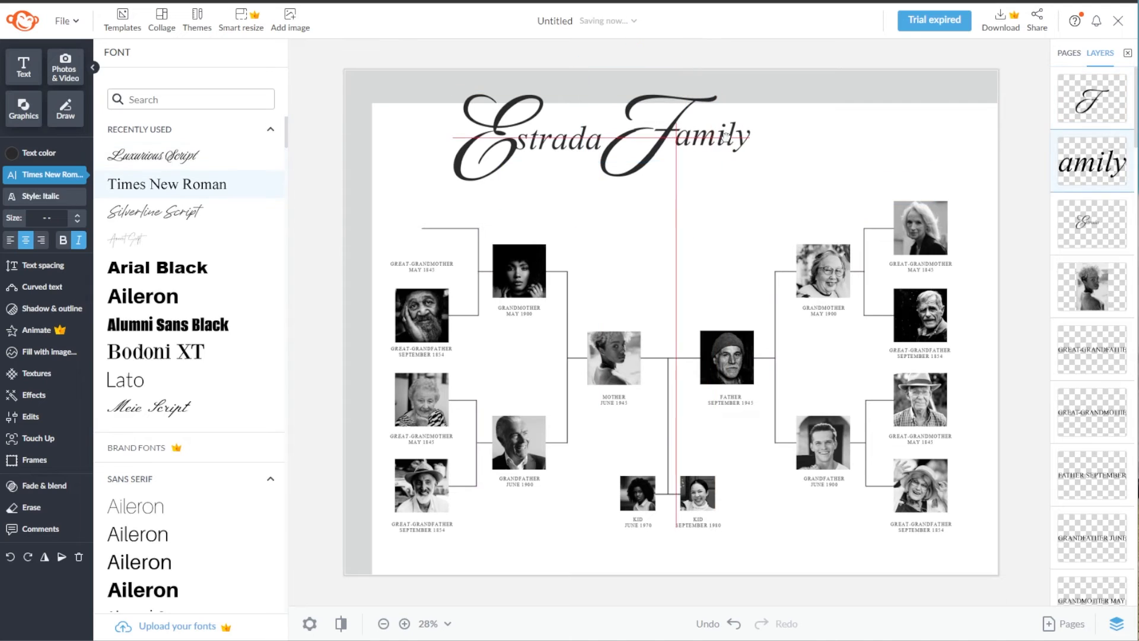
- Replace the mother's-side ancestors', parents' and kids' portraits with new black-and-white photos cropped to fit their squares
{"action": "left_click", "coordinate": [528, 280]}
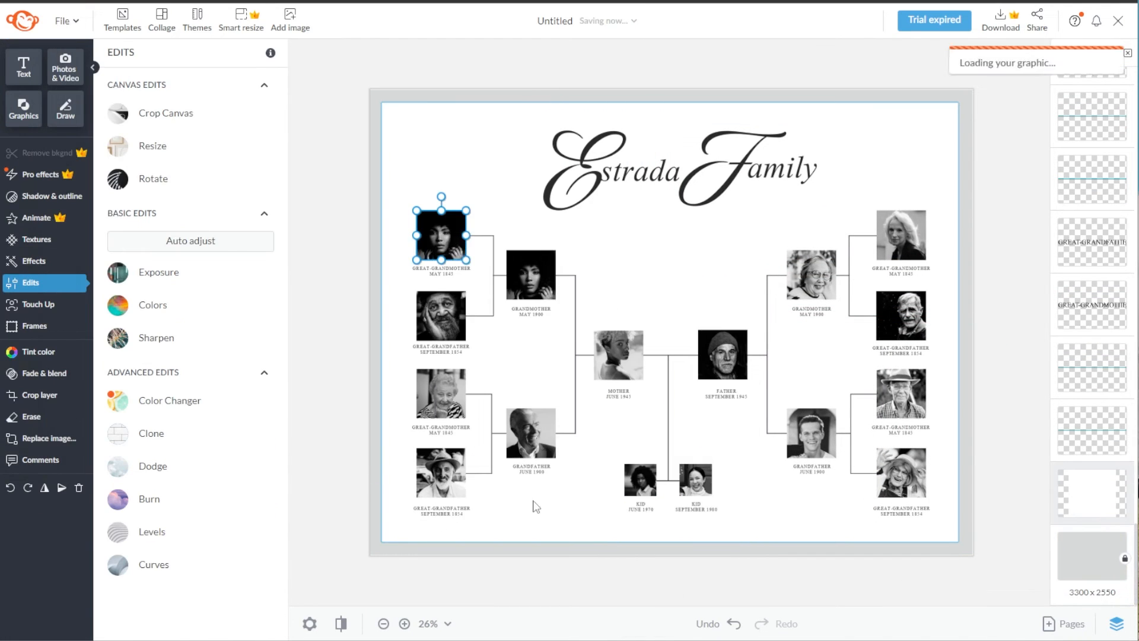
{"action": "left_click", "coordinate": [515, 434]}
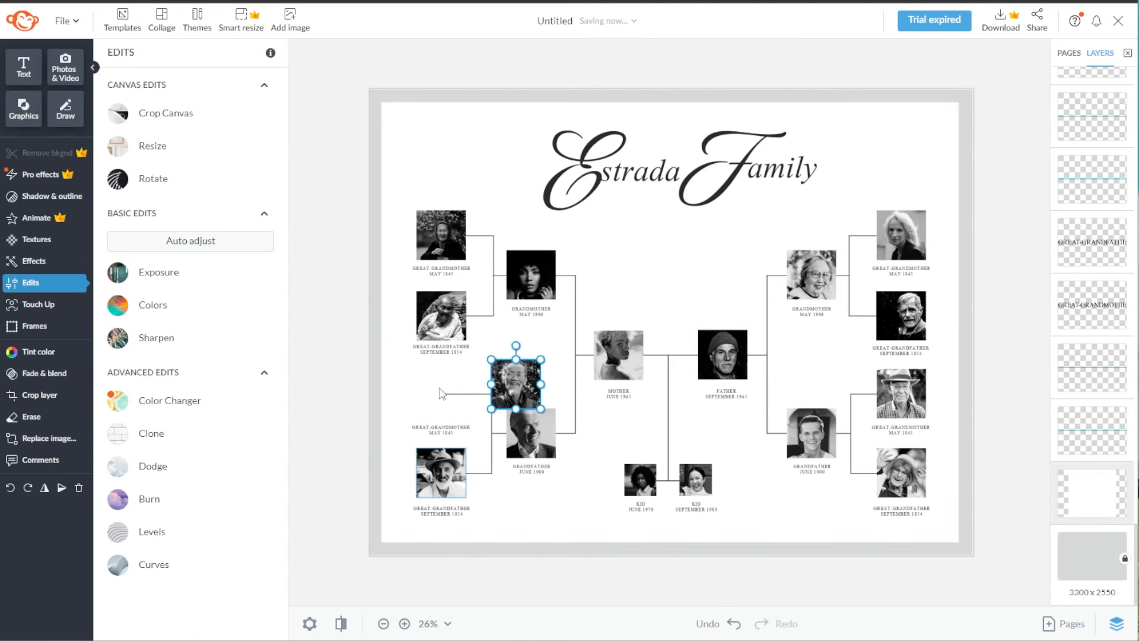
{"action": "left_click_drag", "start_coordinate": [442, 393], "coordinate": [443, 368]}
{"action": "left_click_drag", "start_coordinate": [441, 473], "coordinate": [441, 384]}
{"action": "left_click_drag", "start_coordinate": [516, 384], "coordinate": [440, 473]}
{"action": "left_click_drag", "start_coordinate": [927, 85], "coordinate": [928, 110]}
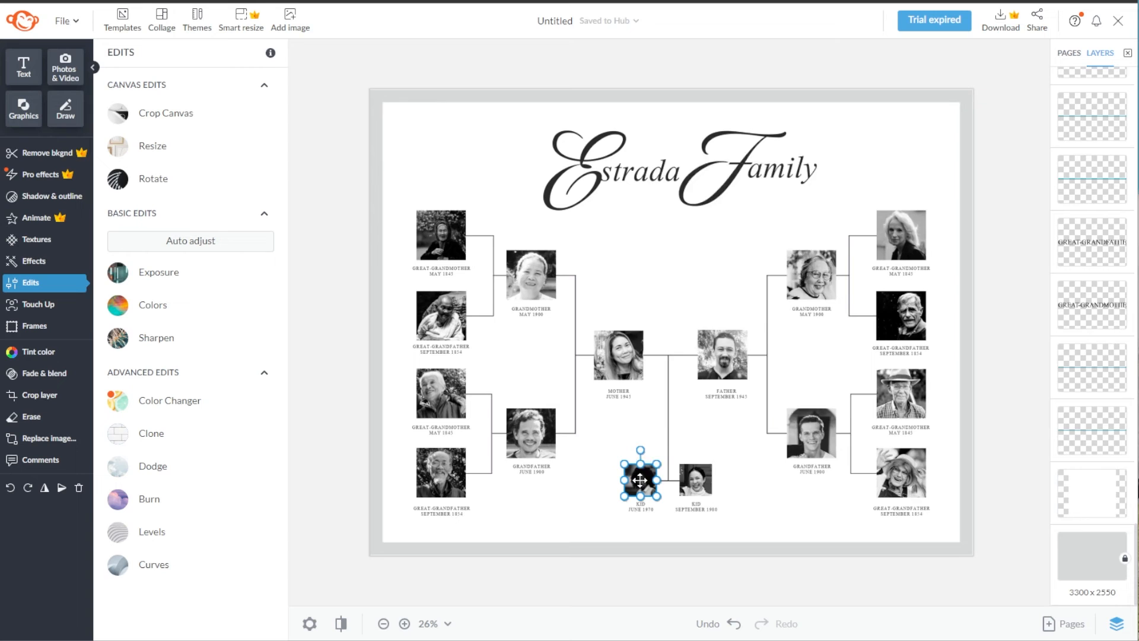
{"action": "right_click", "coordinate": [639, 479]}
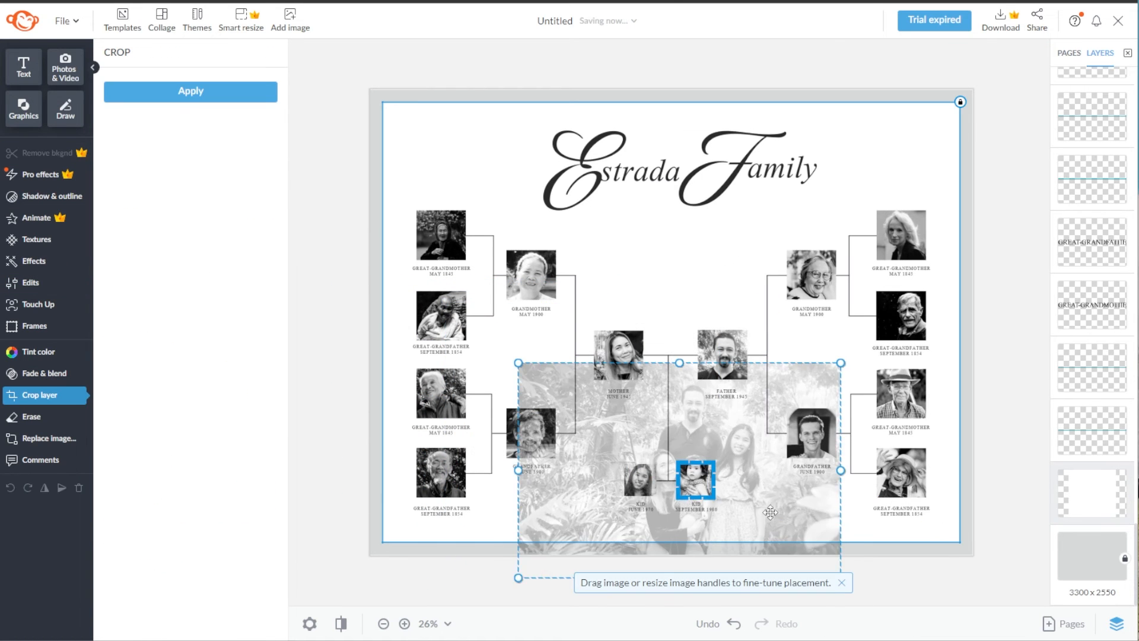
{"action": "left_click", "coordinate": [1012, 464]}
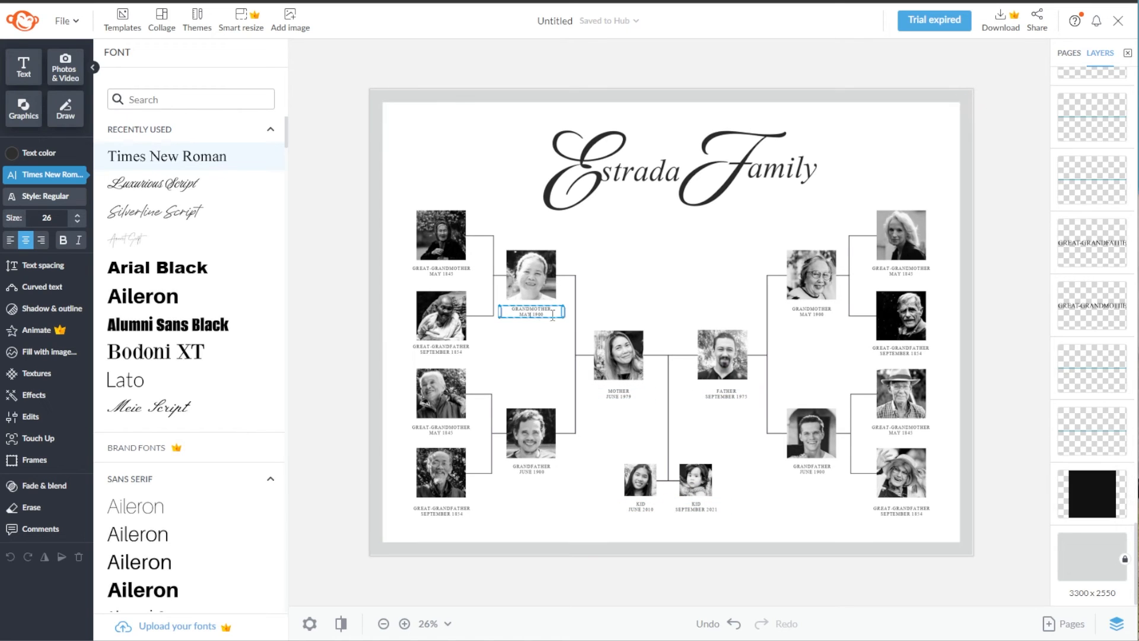
- Update the birth years in the captions beneath the grandparents' and great-grandparents' portraits
{"action": "type", "text": "5"}
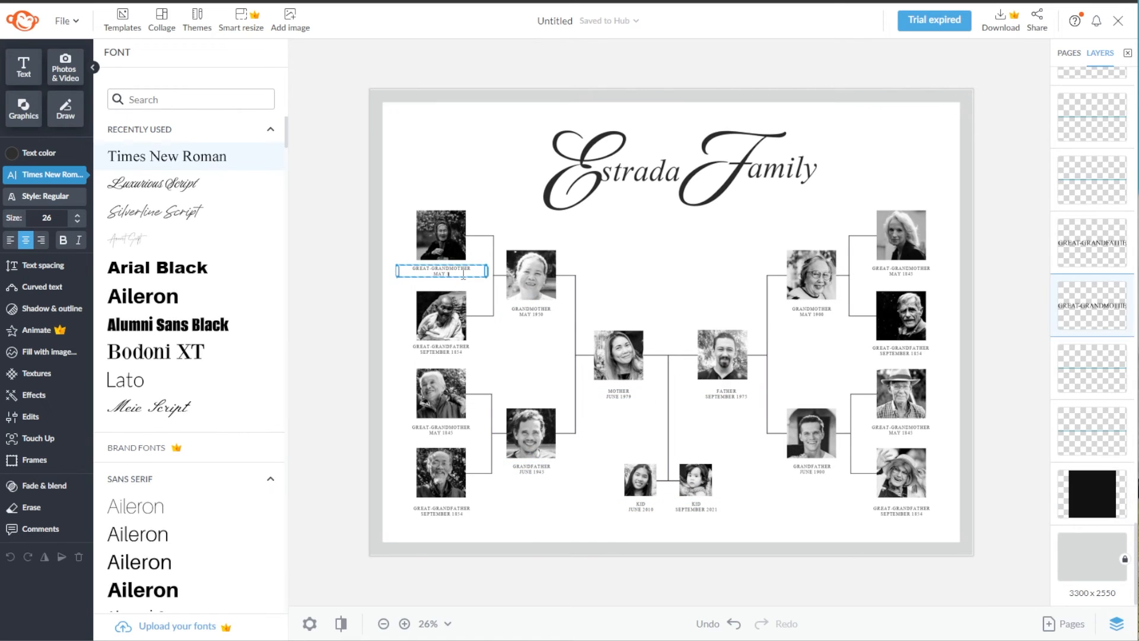
{"action": "type", "text": "3"}
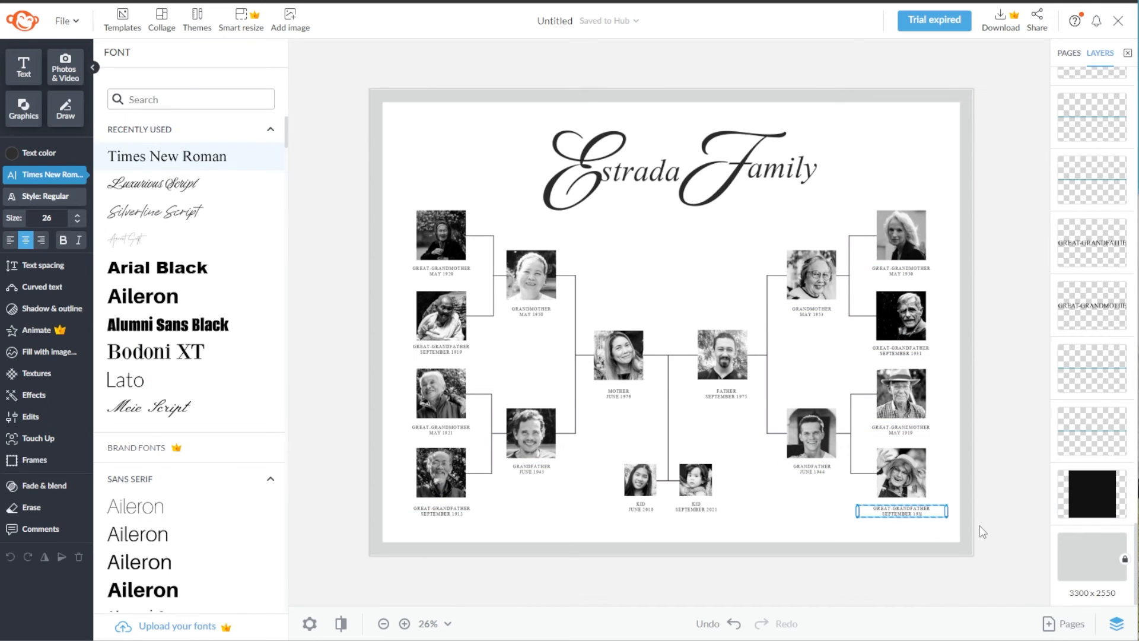
{"action": "type", "text": "21"}
{"action": "left_click", "coordinate": [980, 525]}
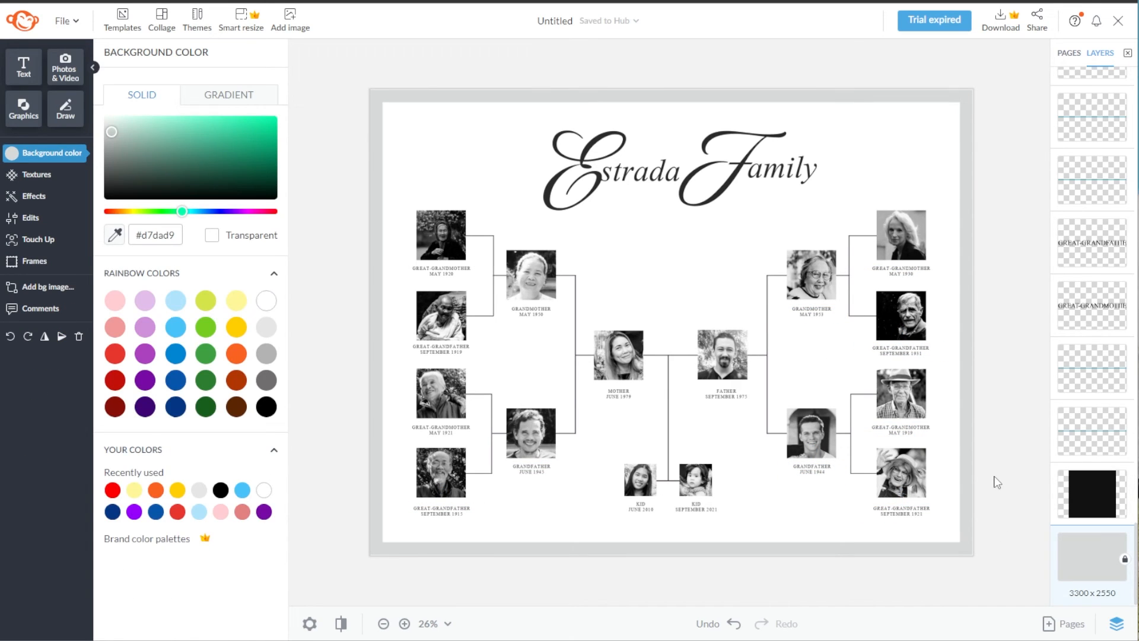